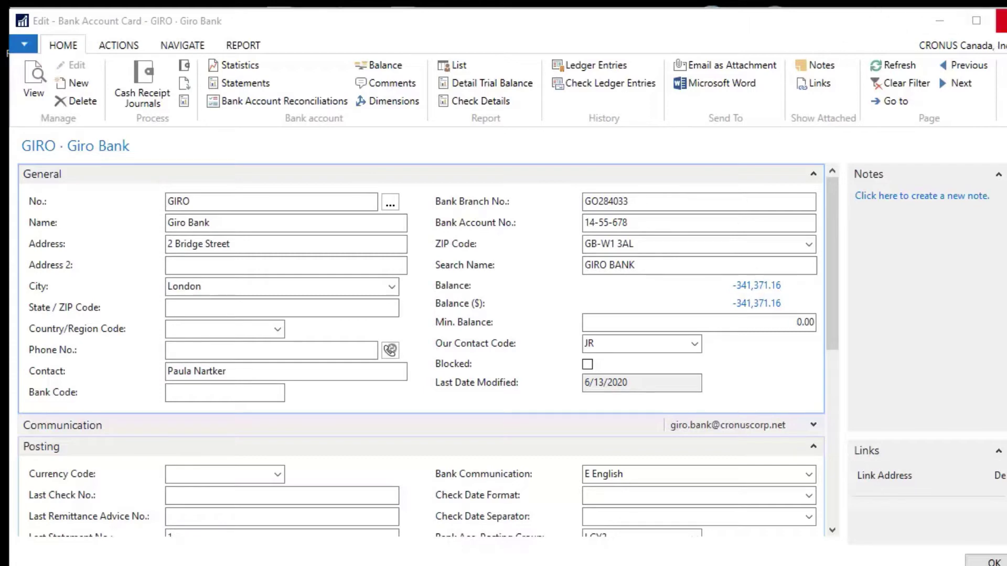
- Close the GIRO bank account card and open the Deposits list from Cash Management
{"action": "left_click", "coordinate": [999, 20]}
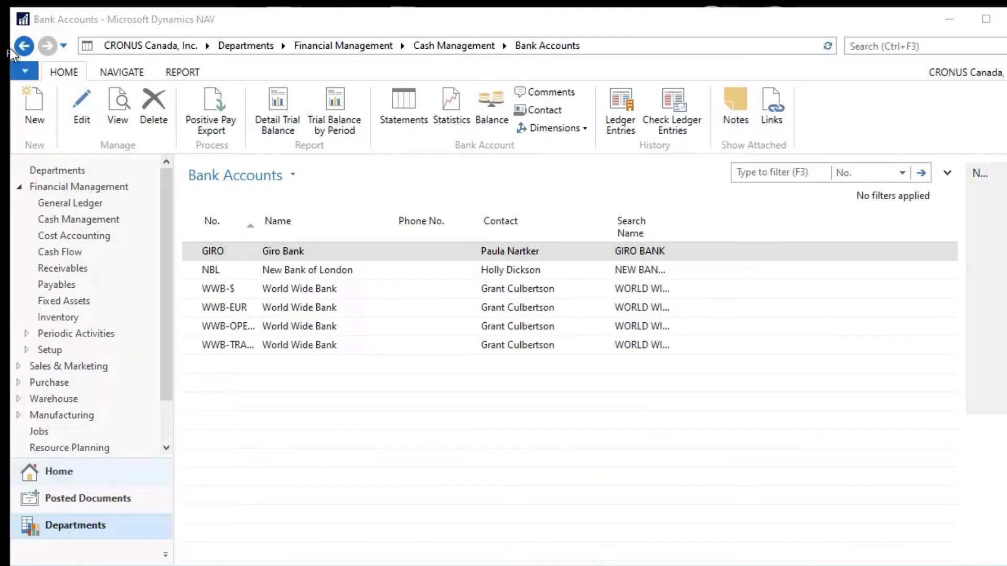
{"action": "left_click", "coordinate": [24, 50]}
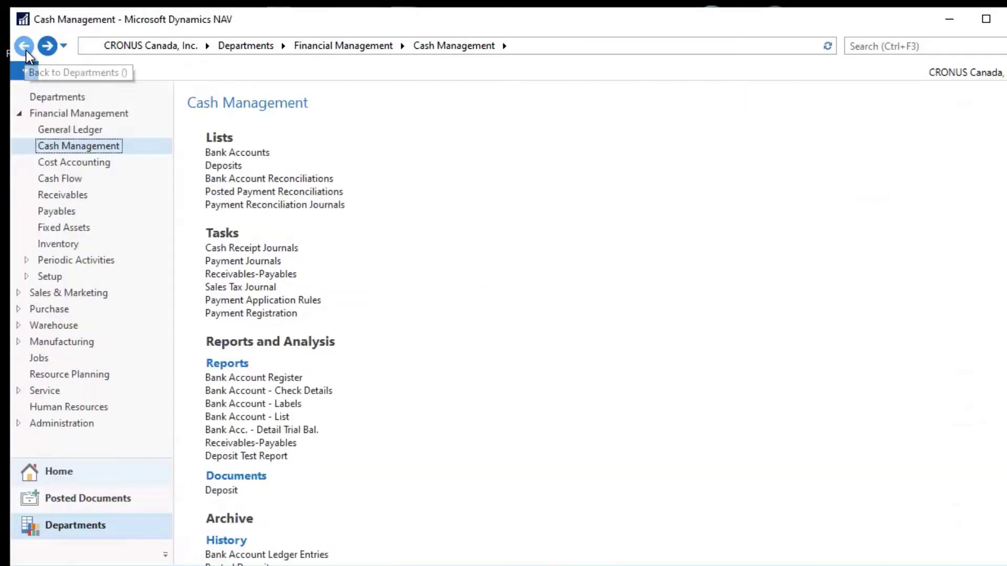
{"action": "left_click", "coordinate": [228, 165]}
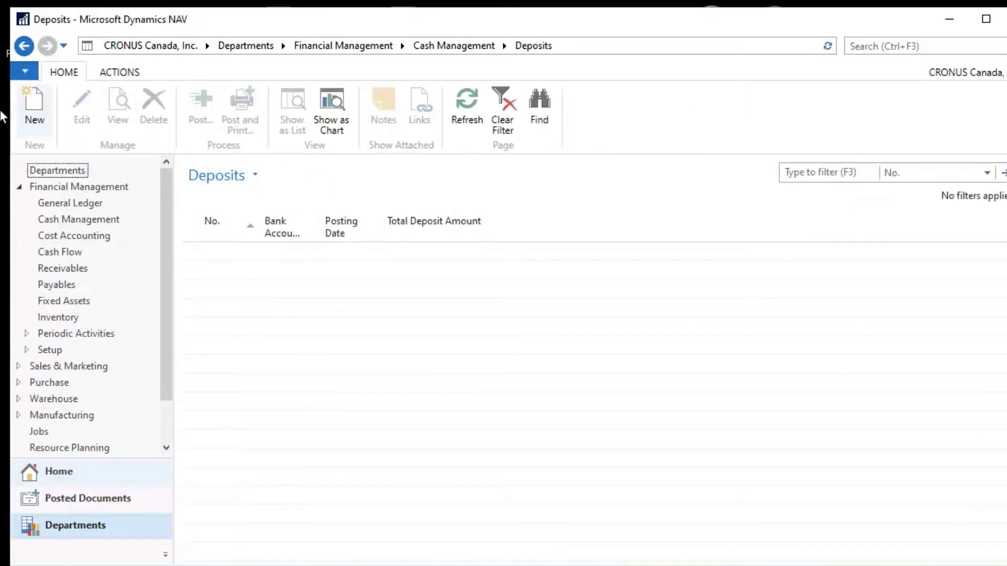
- Create deposit BDEP01005 for bank account GIRO with a total deposit amount of 350,000.00
{"action": "left_click", "coordinate": [33, 105]}
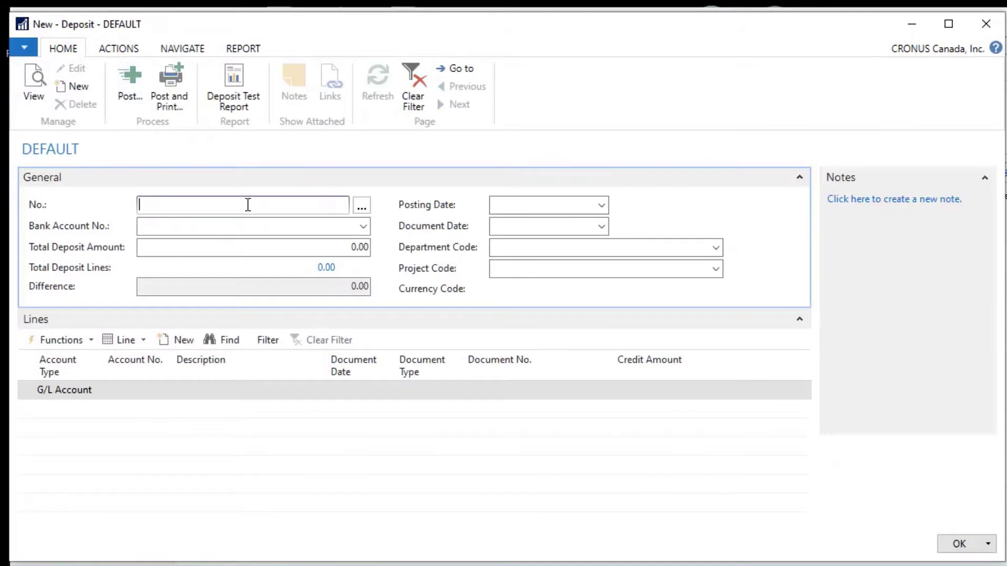
{"action": "key", "text": "Tab"}
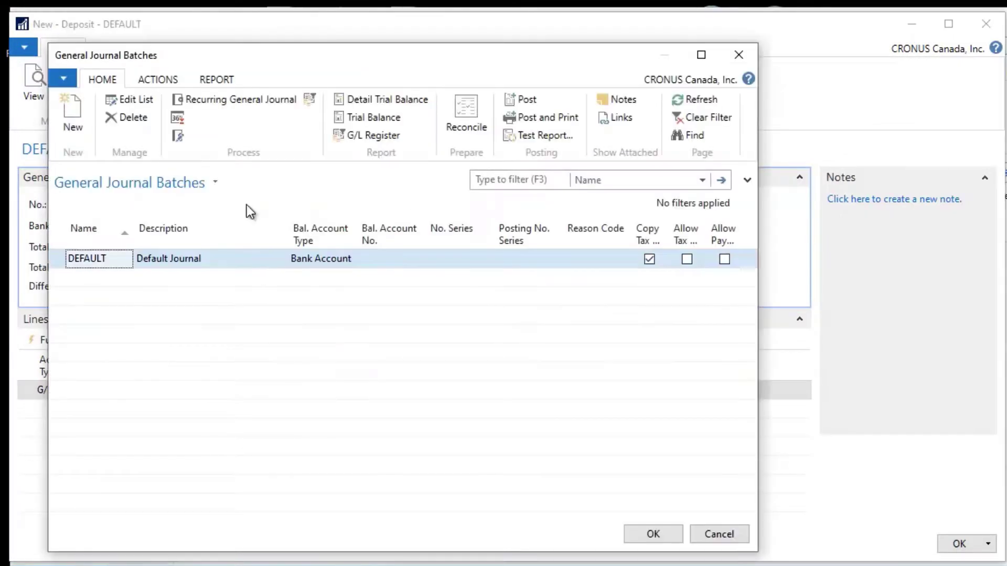
{"action": "key", "text": "Return"}
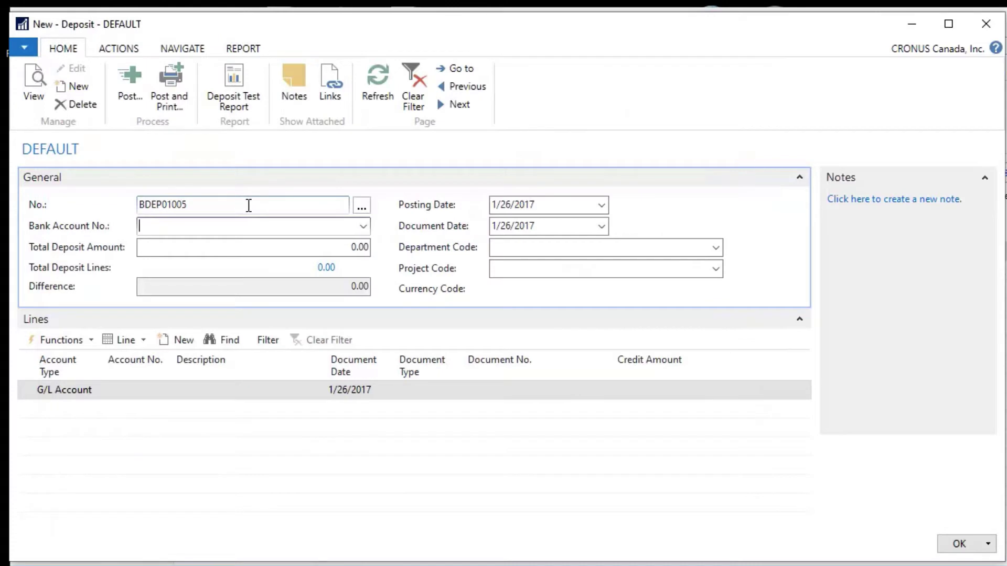
{"action": "left_click", "coordinate": [363, 227]}
{"action": "left_click", "coordinate": [182, 279]}
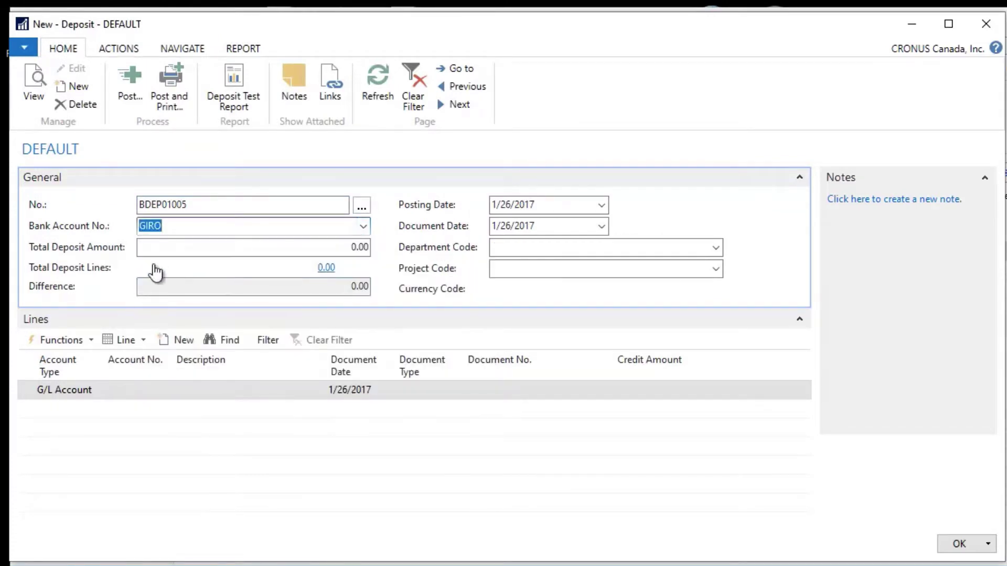
{"action": "left_click", "coordinate": [288, 248]}
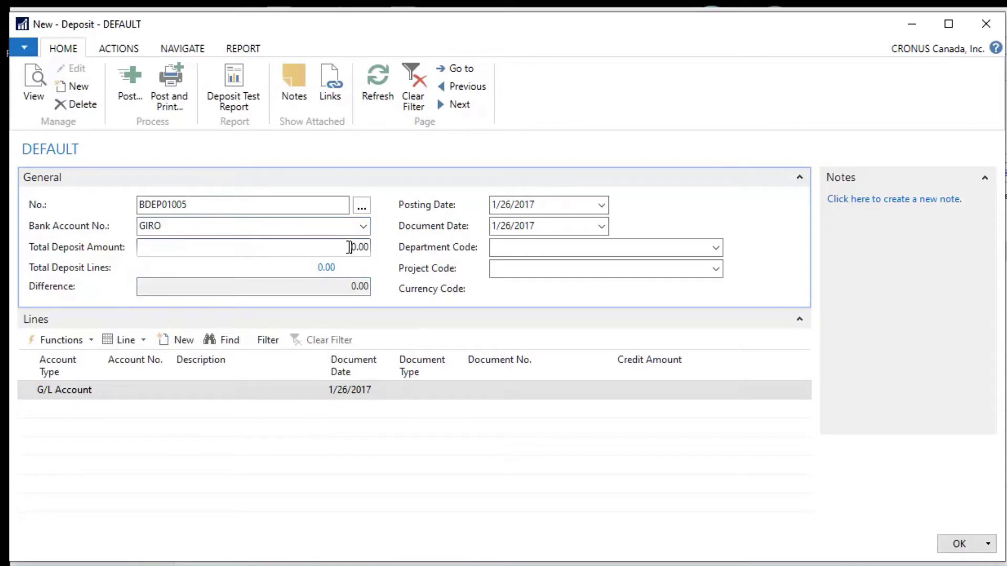
{"action": "double_click", "coordinate": [371, 247]}
{"action": "type", "text": "350,00"}
{"action": "key", "text": "Tab"}
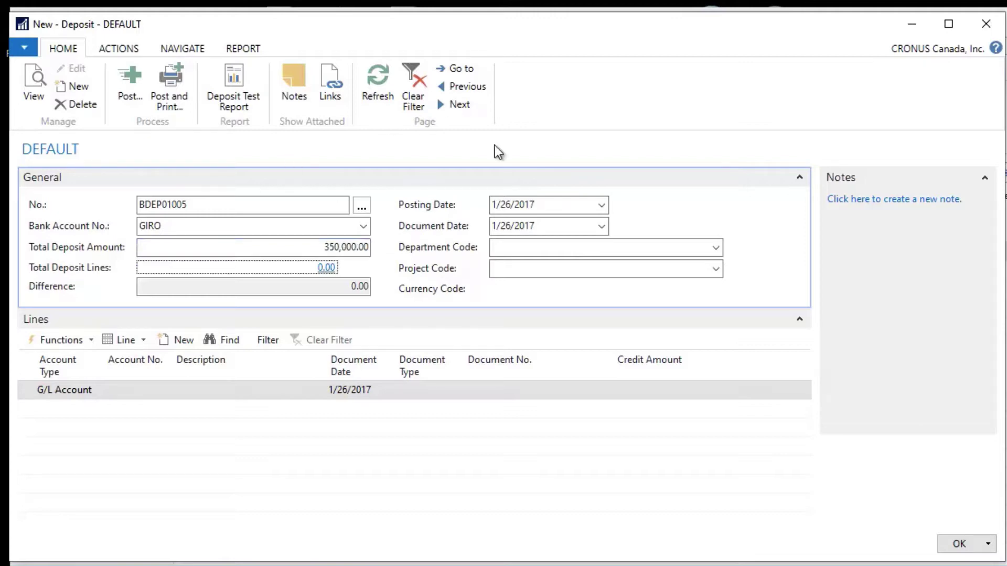
- Set both the posting date and document date to 12/31/2016
{"action": "left_click_drag", "start_coordinate": [539, 204], "coordinate": [476, 204]}
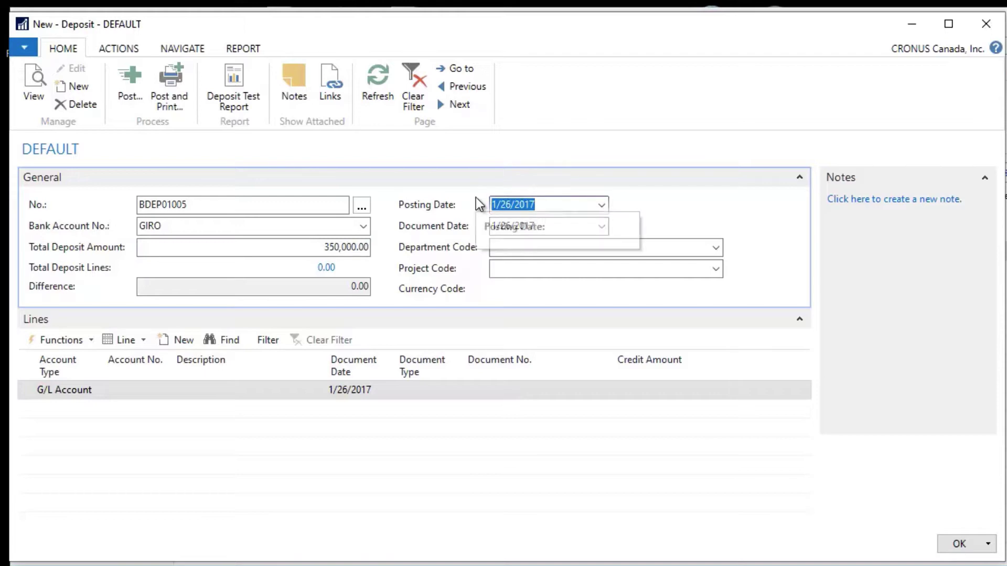
{"action": "type", "text": "123116"}
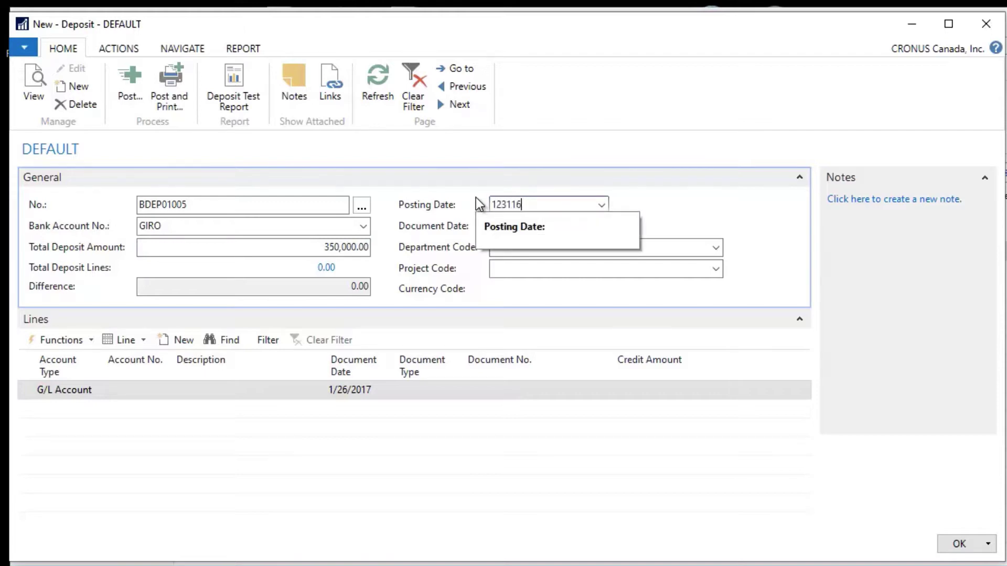
{"action": "left_click", "coordinate": [545, 229]}
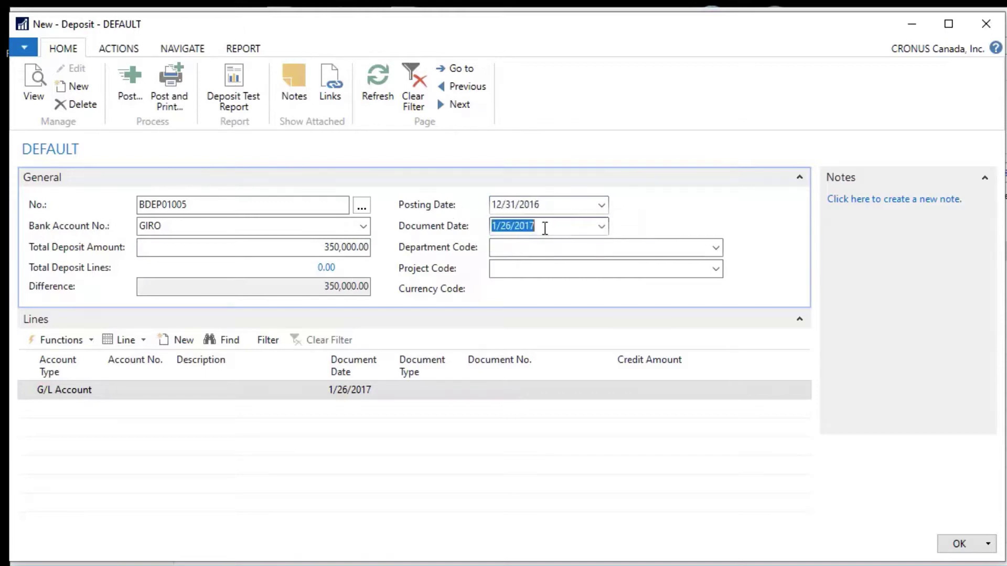
{"action": "left_click_drag", "start_coordinate": [545, 229], "coordinate": [492, 225]}
{"action": "key", "text": "BackSpace"}
{"action": "type", "text": "123116"}
{"action": "key", "text": "Tab"}
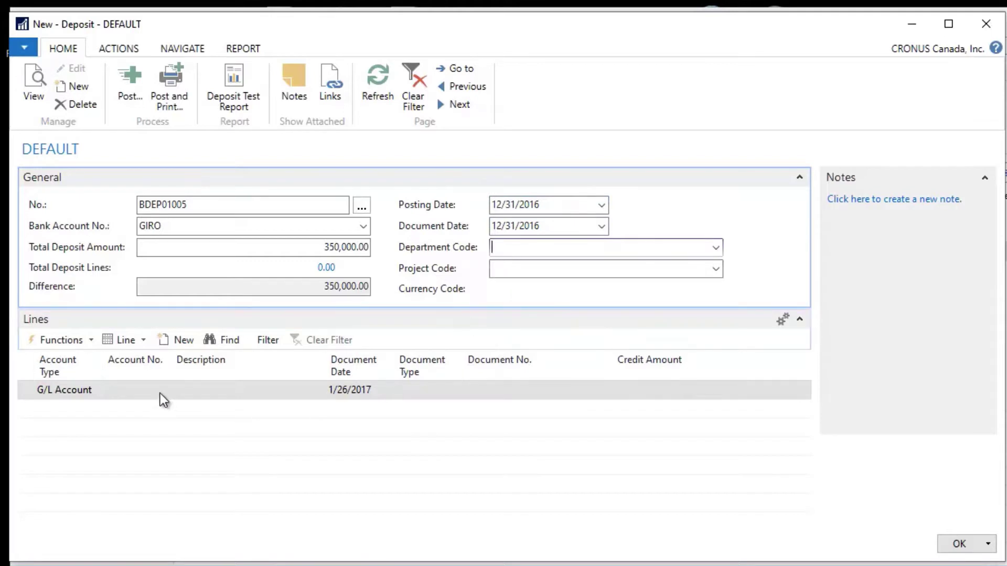
- Set the first line to G/L account 11400 with description 'Opening Entries, Bank Accounts'
{"action": "left_click", "coordinate": [144, 392]}
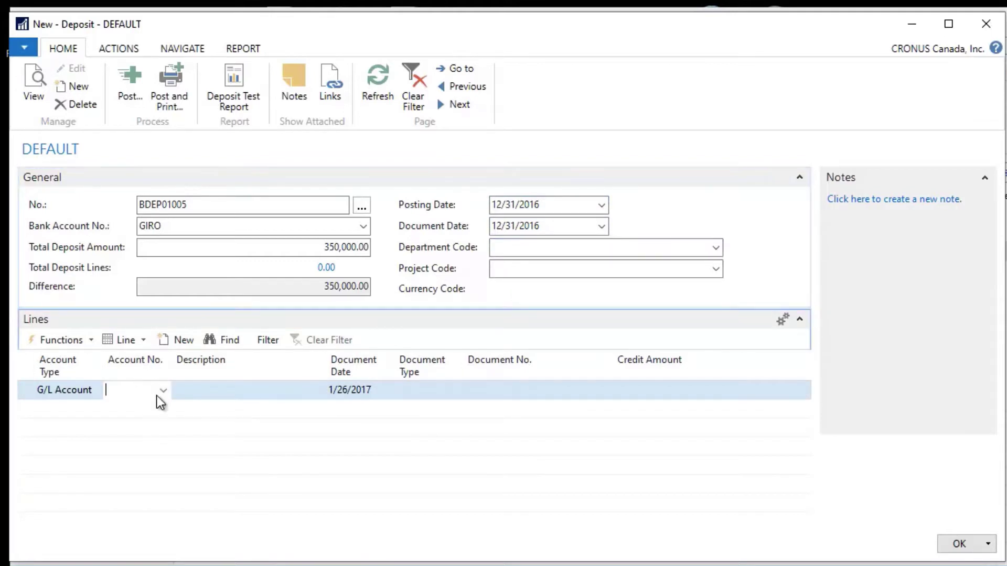
{"action": "left_click", "coordinate": [163, 391]}
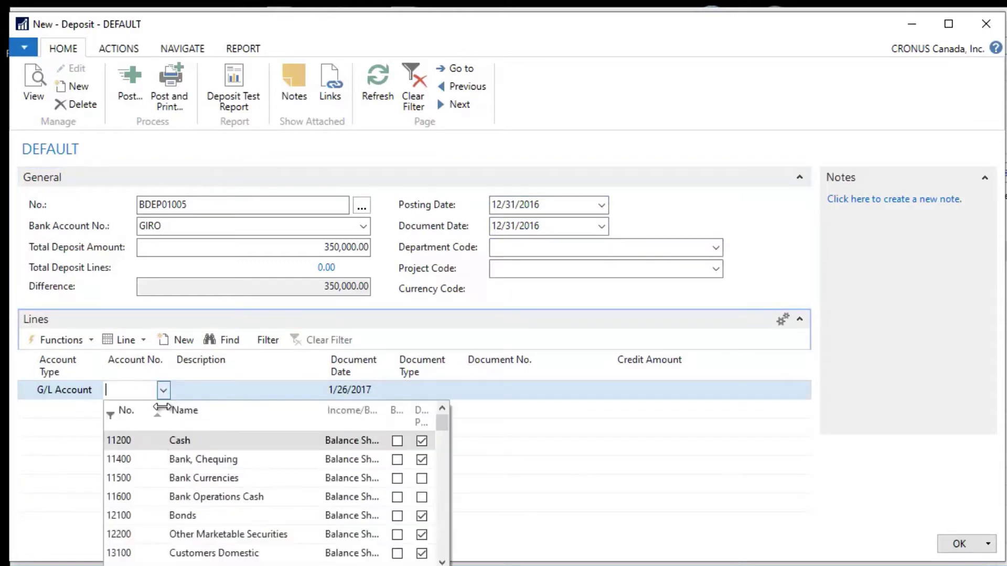
{"action": "left_click", "coordinate": [128, 457]}
{"action": "left_click", "coordinate": [255, 391]}
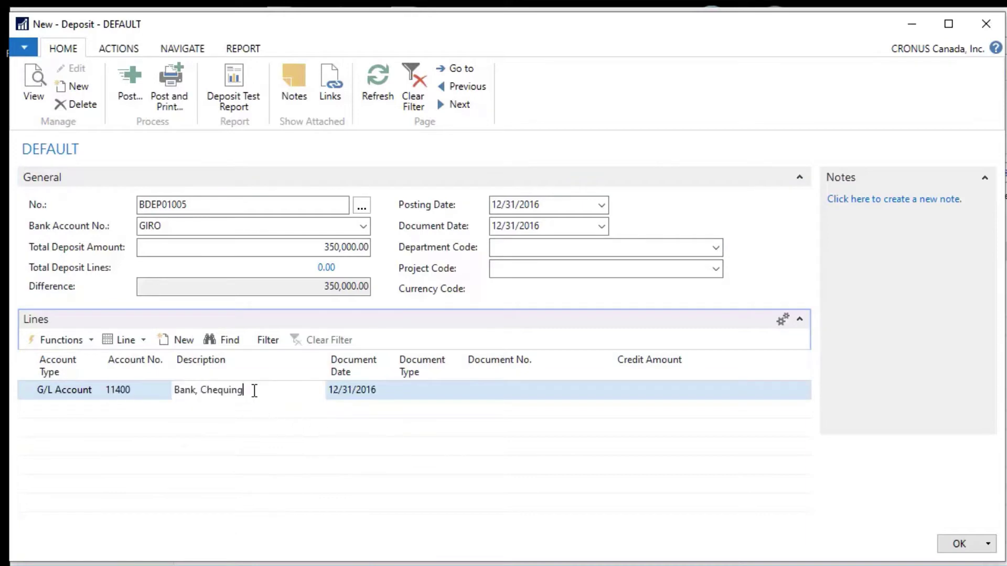
{"action": "left_click_drag", "start_coordinate": [251, 390], "coordinate": [174, 397]}
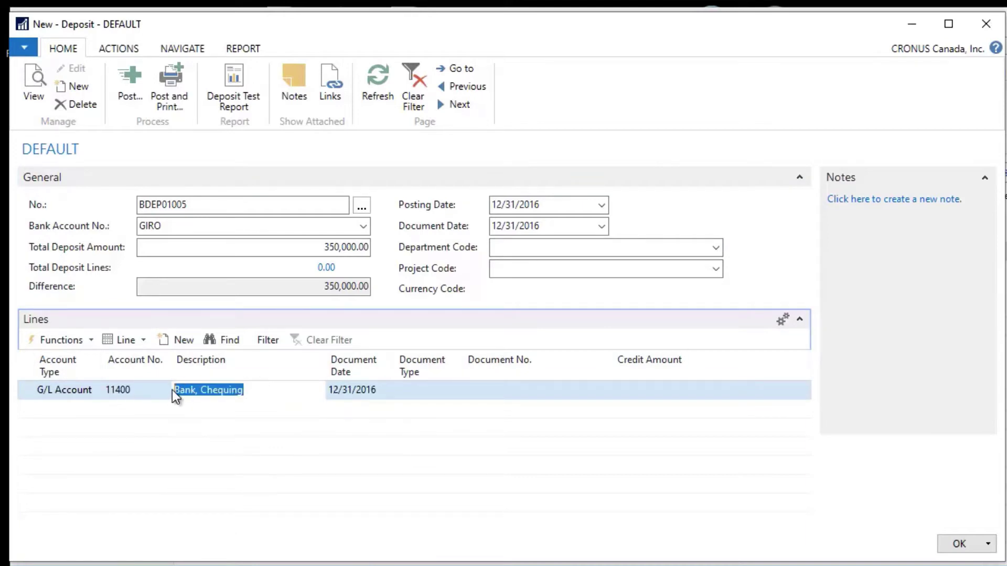
{"action": "type", "text": "Opening Entries, Bank Accounts"}
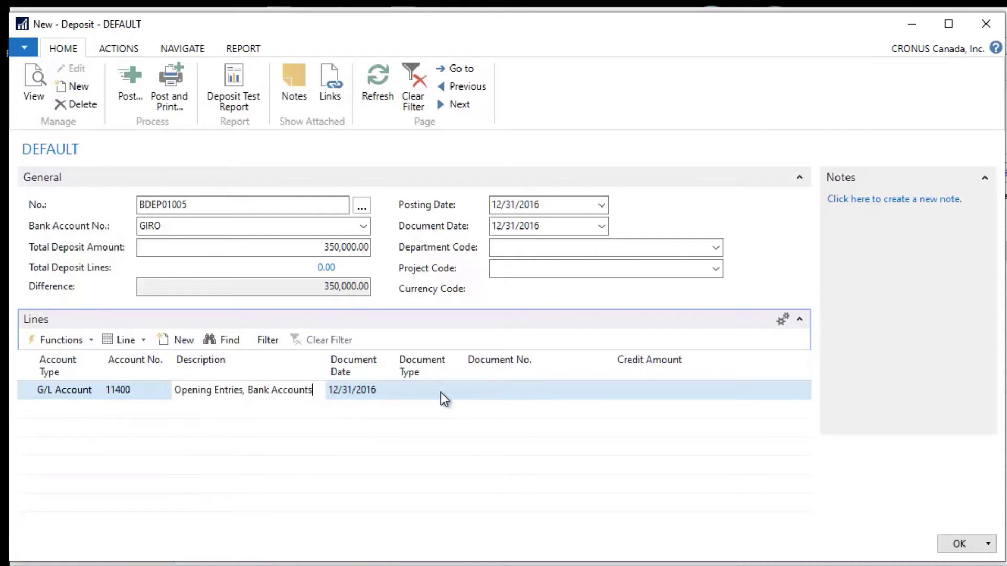
- Give the line a credit amount of 350,000.00 and document number NBD01
{"action": "left_click", "coordinate": [659, 393]}
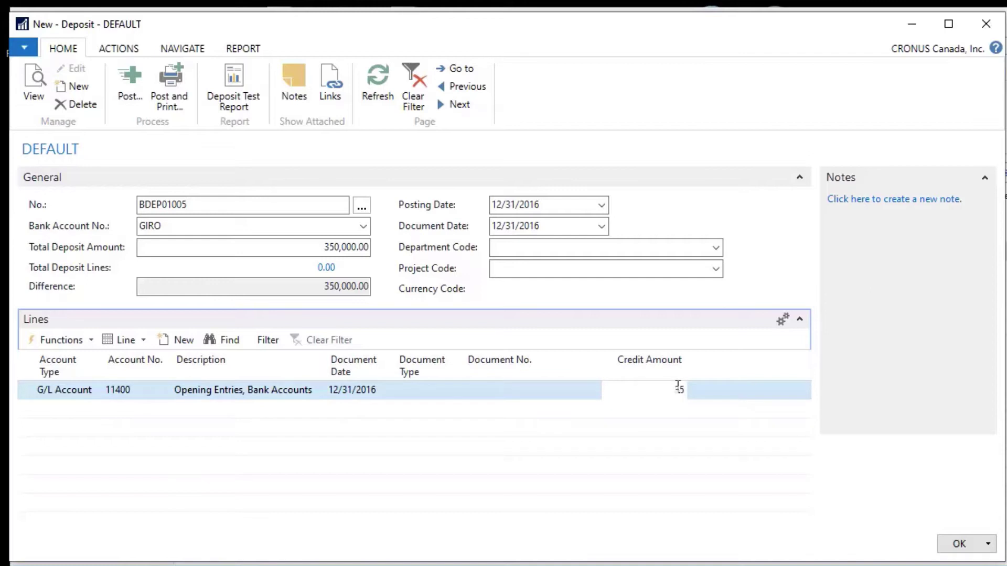
{"action": "type", "text": "350000"}
{"action": "left_click", "coordinate": [502, 393]}
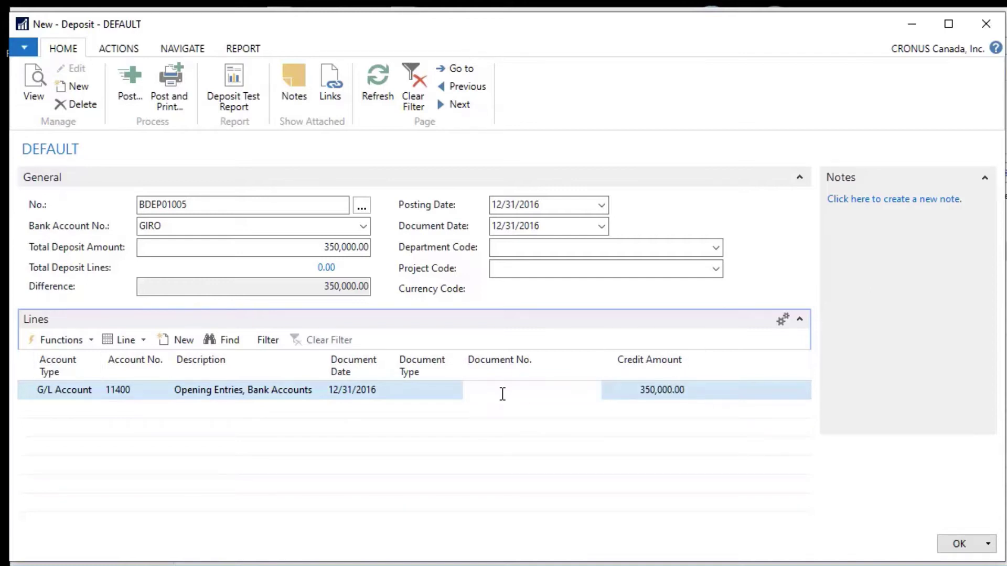
{"action": "type", "text": "NBD01"}
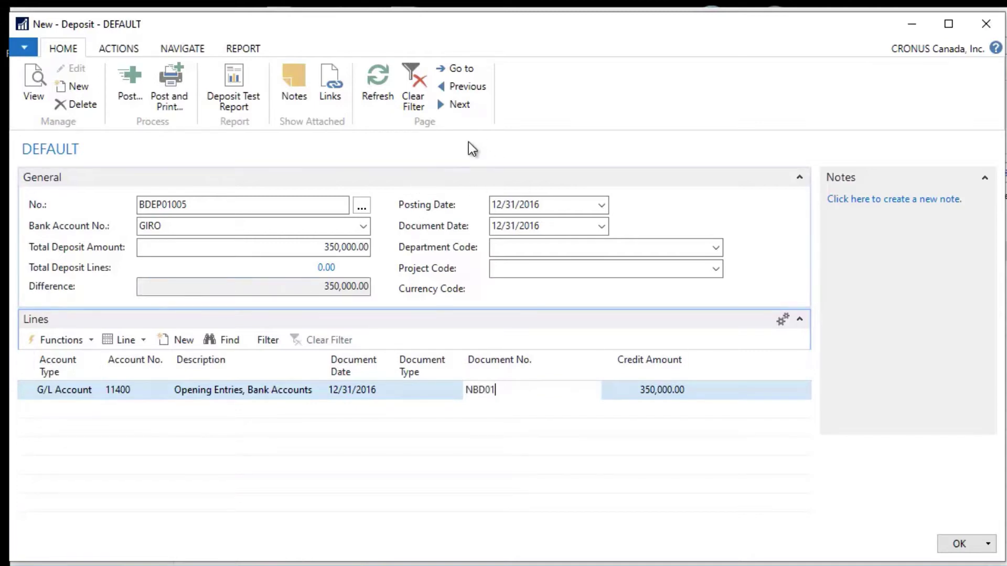
- Preview the deposit test report, then close the preview
{"action": "left_click", "coordinate": [517, 247]}
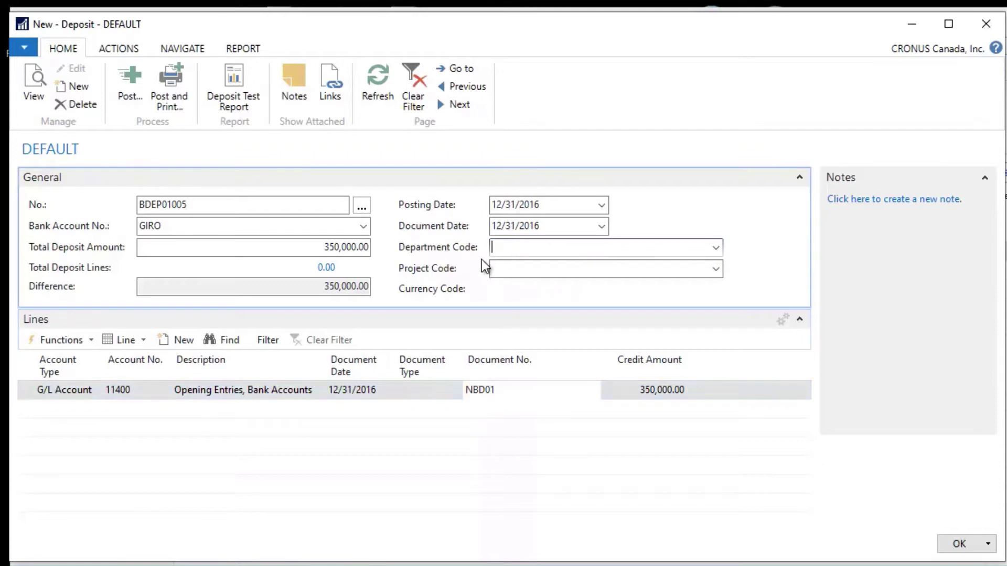
{"action": "left_click", "coordinate": [236, 94]}
{"action": "left_click", "coordinate": [337, 414]}
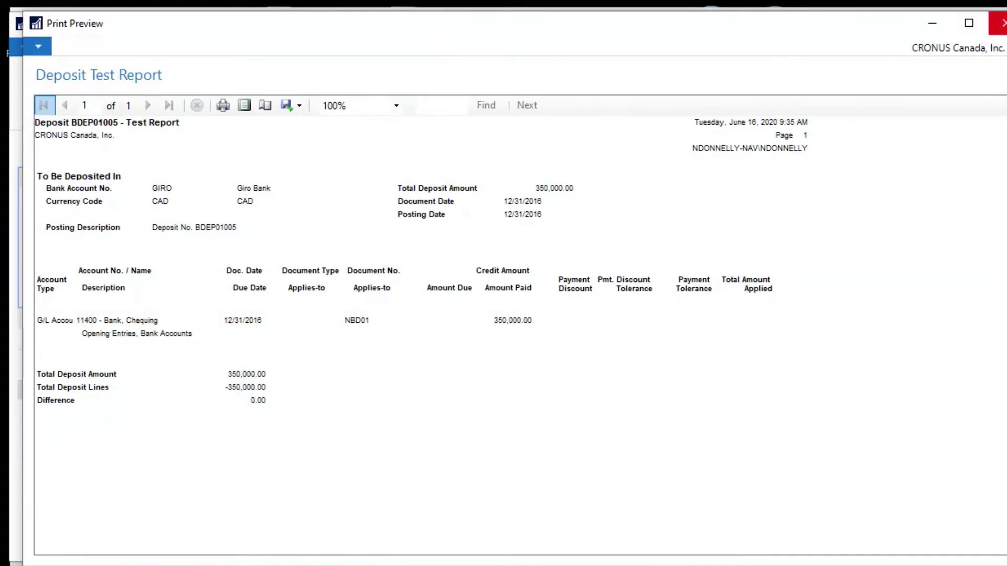
{"action": "left_click", "coordinate": [1003, 26]}
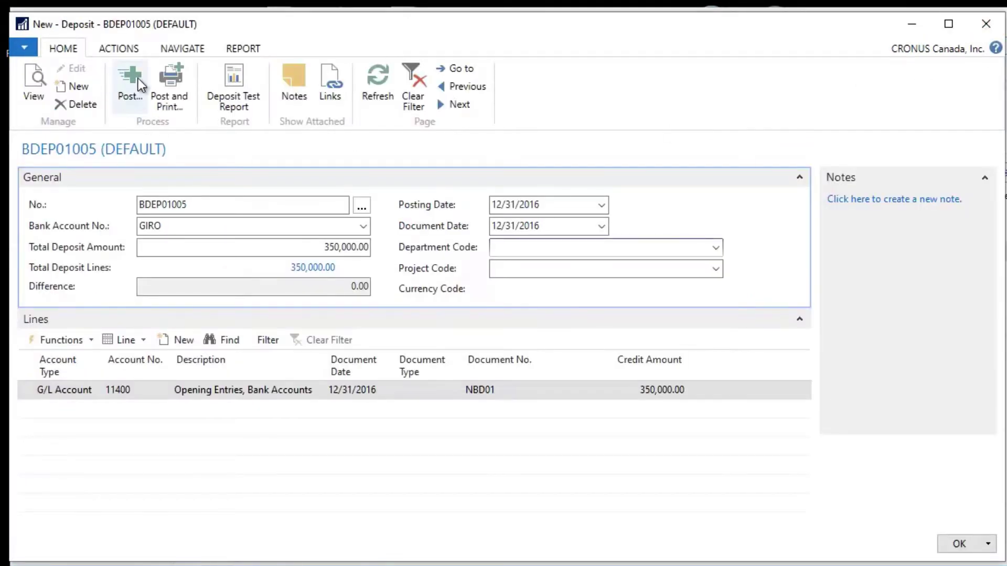
- Post the 350,000.00 deposit and bring up the Bank Accounts list
{"action": "left_click", "coordinate": [125, 86]}
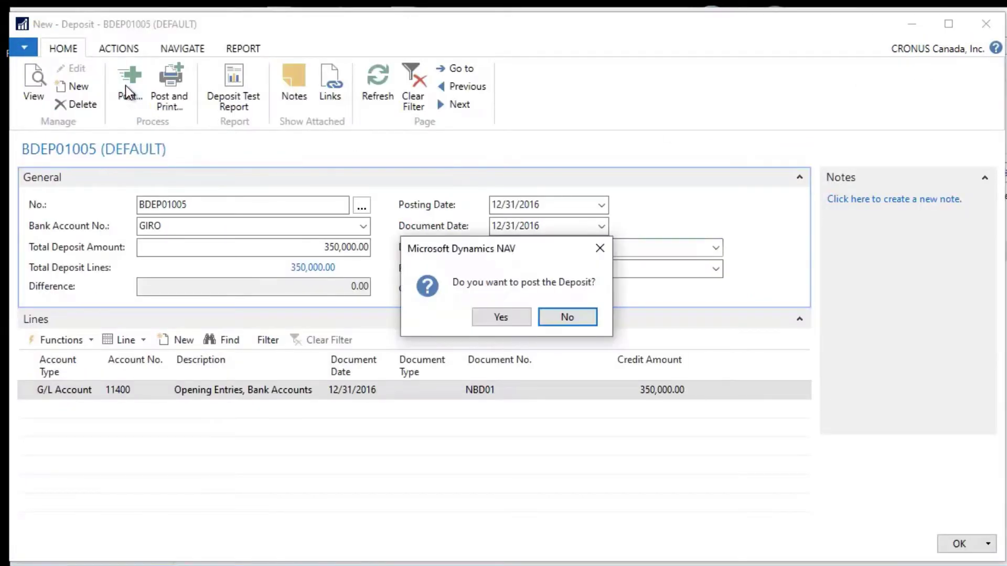
{"action": "left_click", "coordinate": [507, 316]}
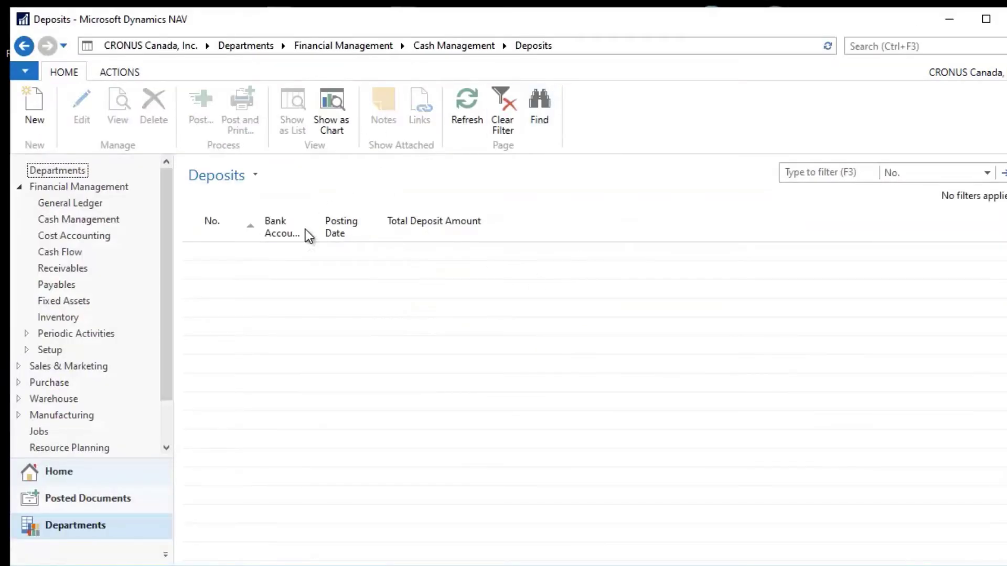
{"action": "left_click", "coordinate": [27, 45]}
{"action": "left_click", "coordinate": [264, 153]}
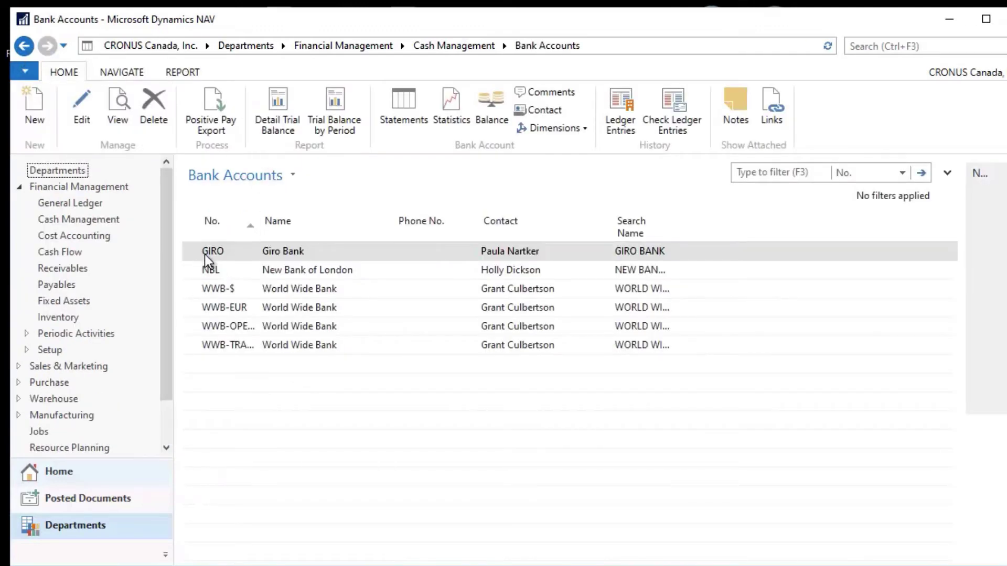
- Open GIRO's reconciliation for statement 1, dated 1/31/2016, from its bank account card
{"action": "left_click", "coordinate": [86, 115]}
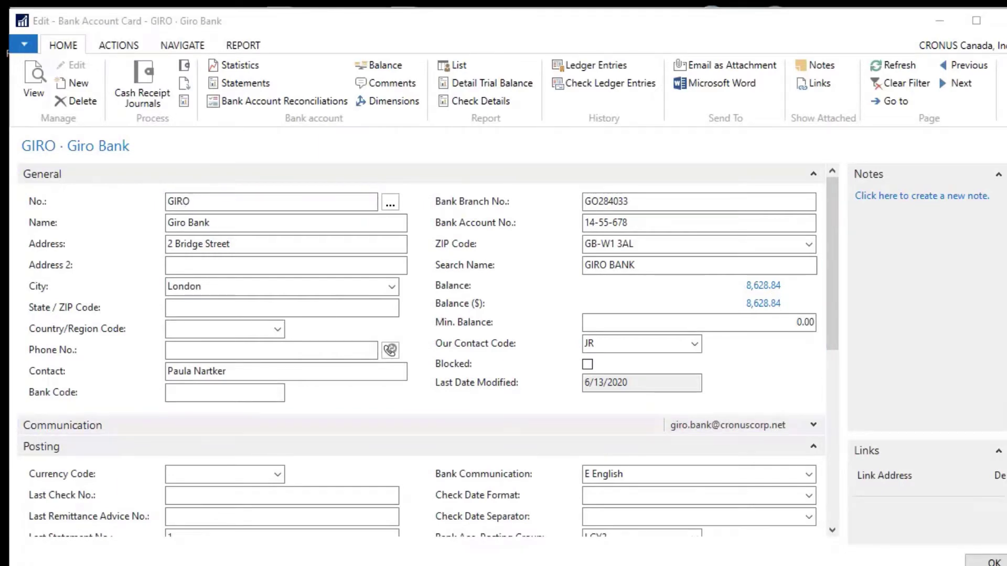
{"action": "left_click", "coordinate": [288, 99]}
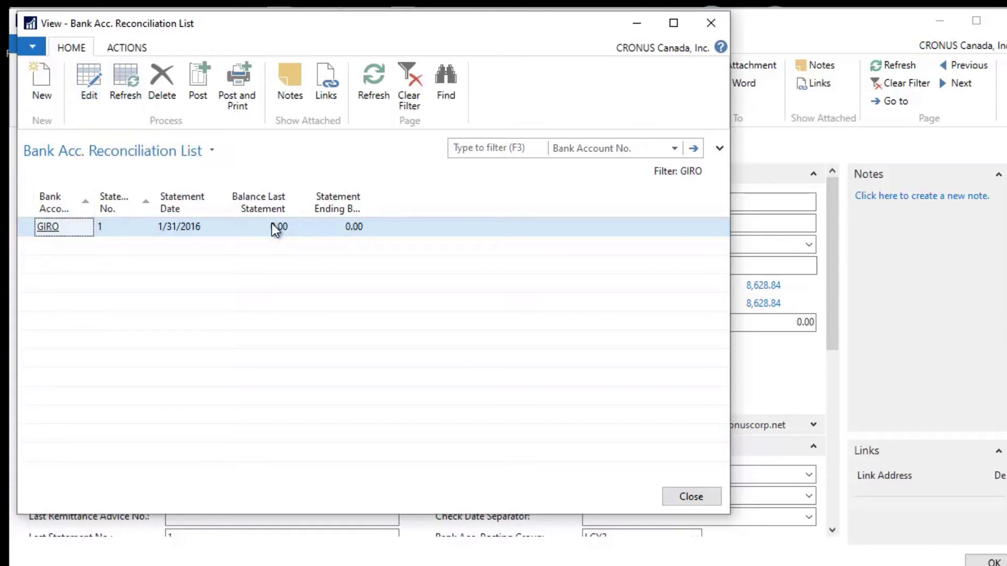
{"action": "left_click", "coordinate": [94, 80]}
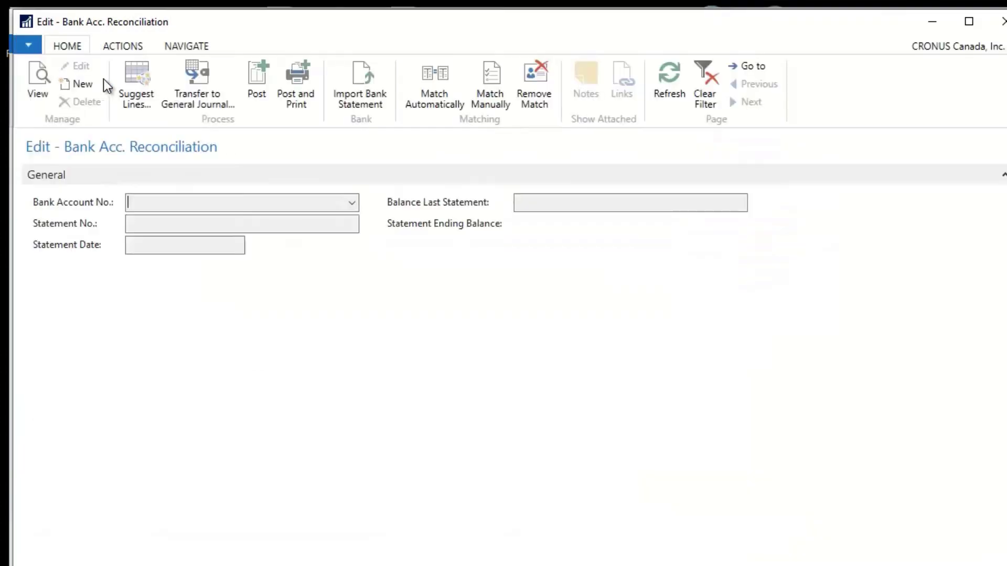
- Set Balance Last Statement to 350,000.00, accept the change, and Statement Ending Balance to 8,628.84
{"action": "left_click", "coordinate": [739, 203]}
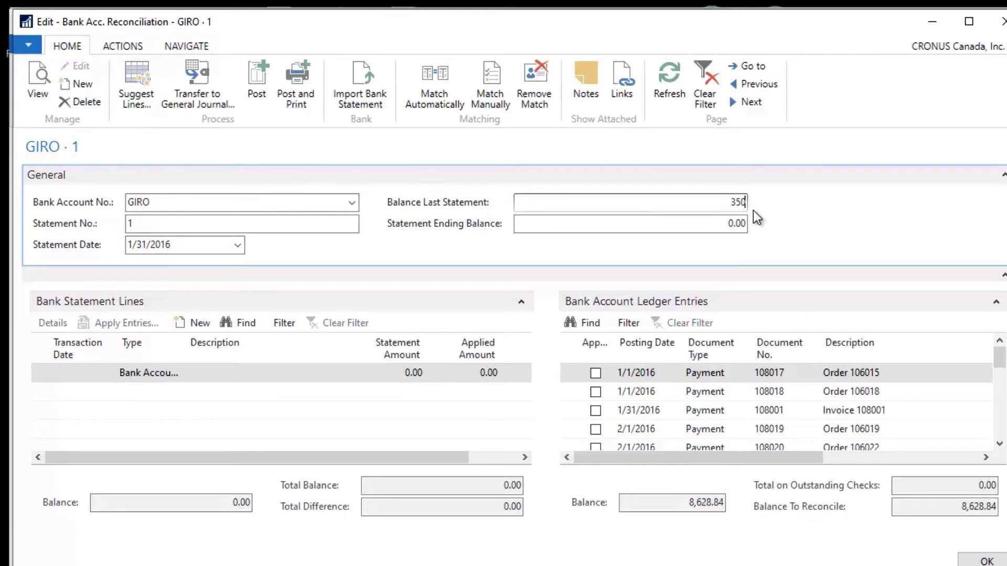
{"action": "type", "text": "350000"}
{"action": "key", "text": "Tab"}
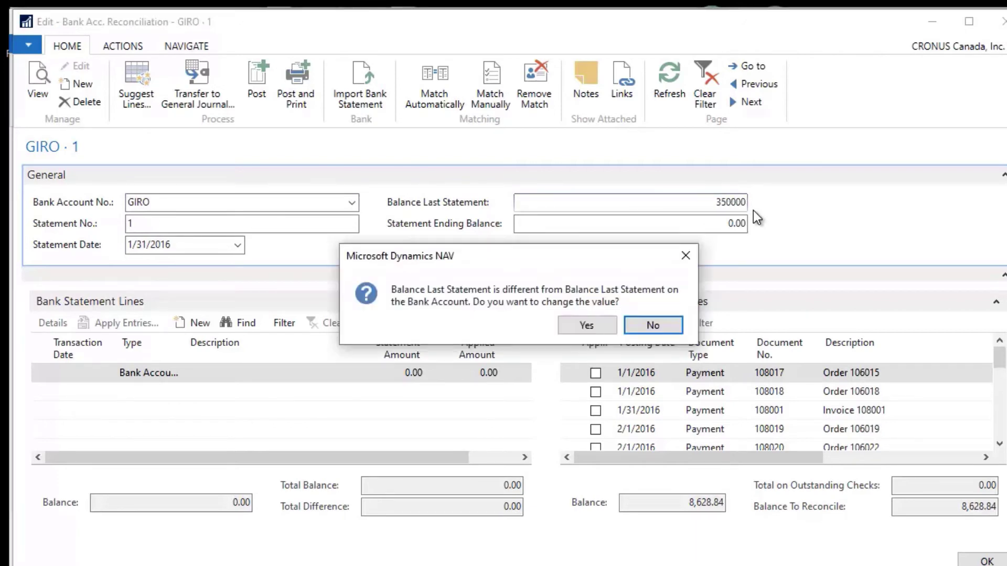
{"action": "left_click", "coordinate": [586, 325]}
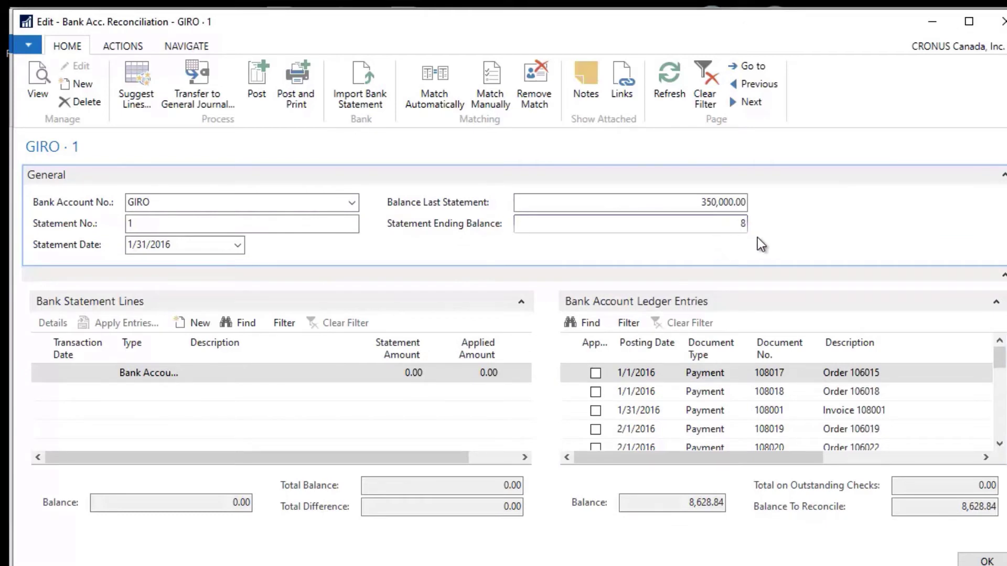
{"action": "type", "text": "8628.84"}
{"action": "left_click", "coordinate": [690, 203]}
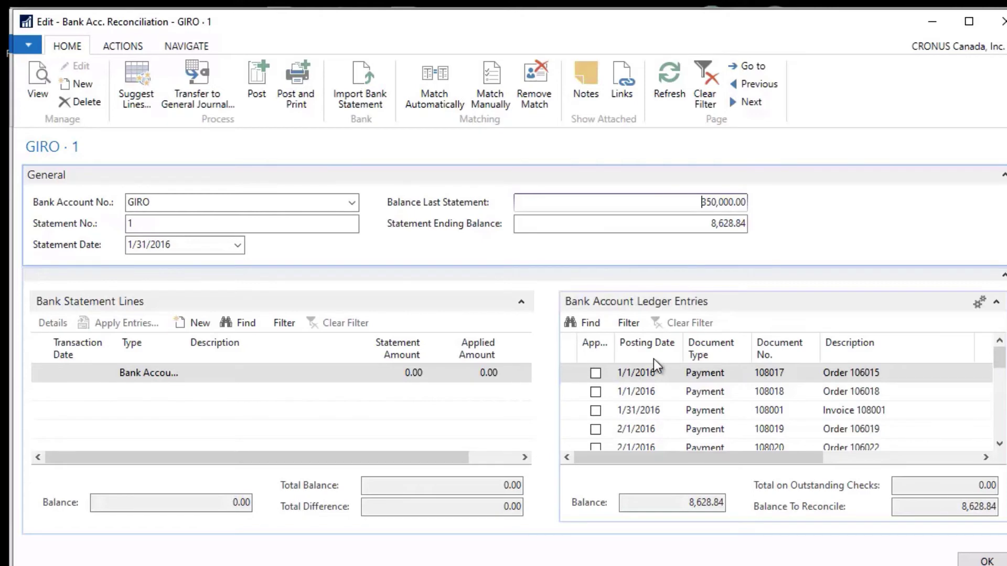
- Suggest statement lines for 1/1/2016 to 1/31/2016 with checks included, giving three lines
{"action": "left_click", "coordinate": [138, 89]}
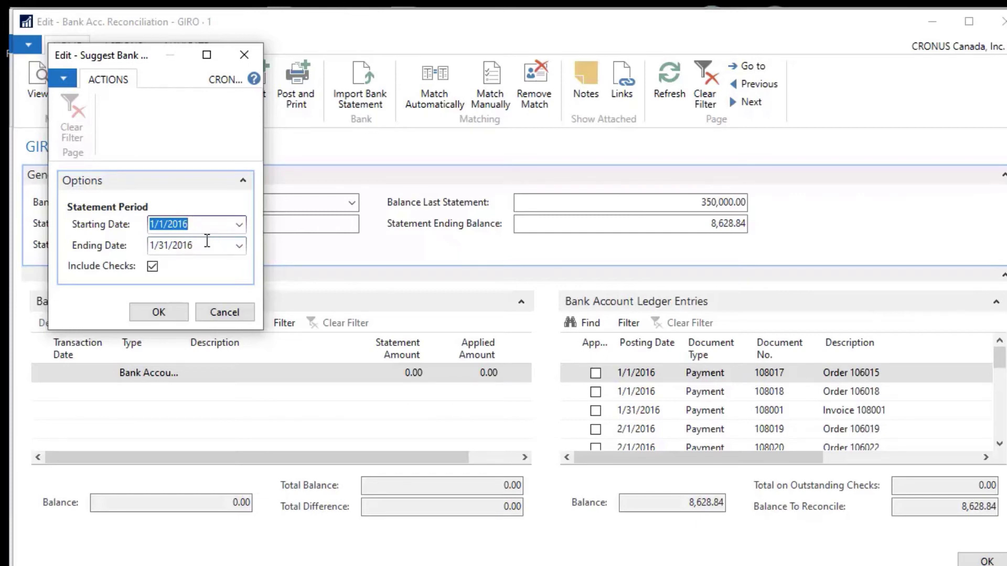
{"action": "left_click", "coordinate": [156, 313]}
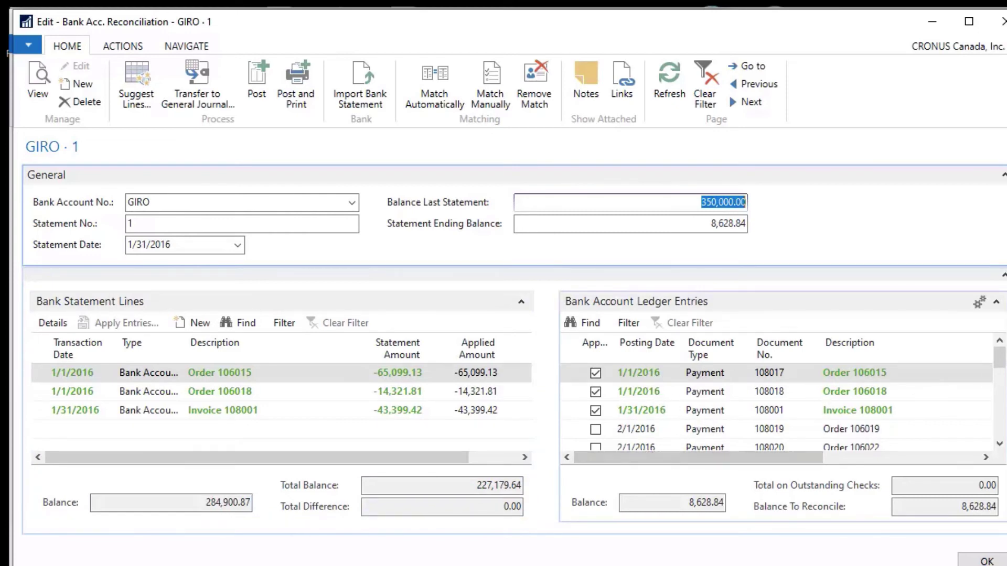
{"action": "left_click_drag", "start_coordinate": [1003, 361], "coordinate": [1003, 428]}
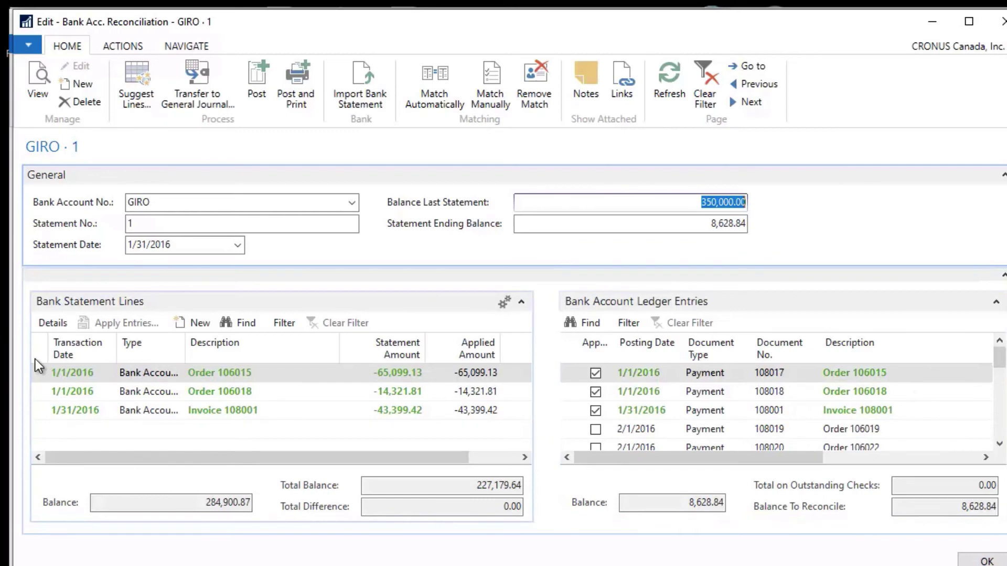
- Delete the three existing statement lines
{"action": "left_click_drag", "start_coordinate": [37, 367], "coordinate": [40, 403]}
{"action": "right_click", "coordinate": [41, 400]}
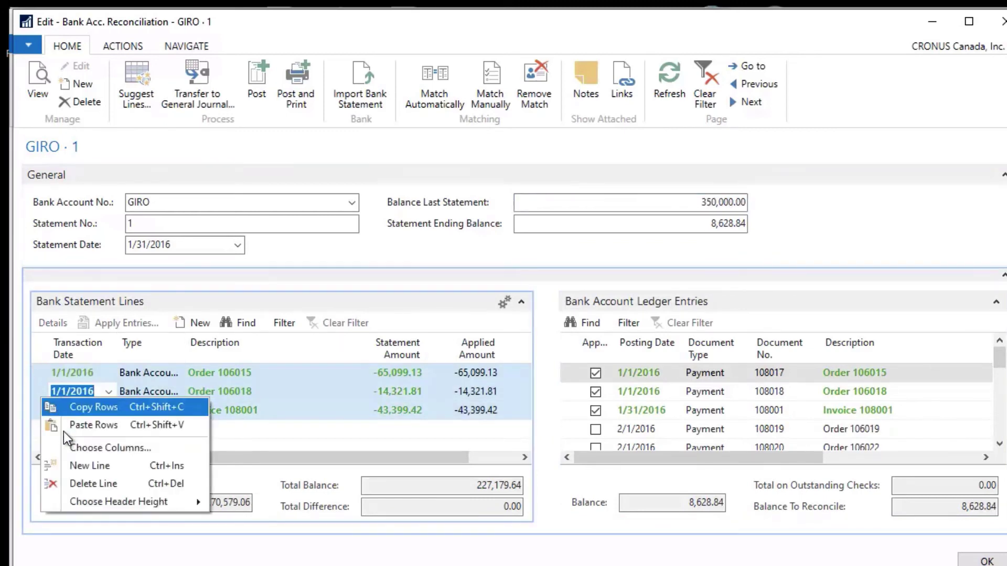
{"action": "left_click", "coordinate": [92, 484]}
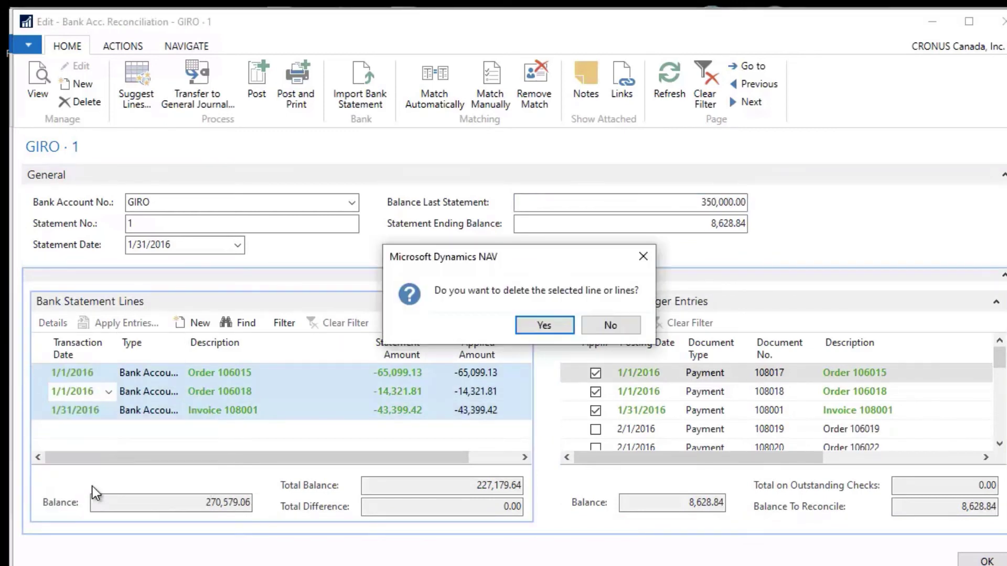
{"action": "left_click", "coordinate": [531, 329]}
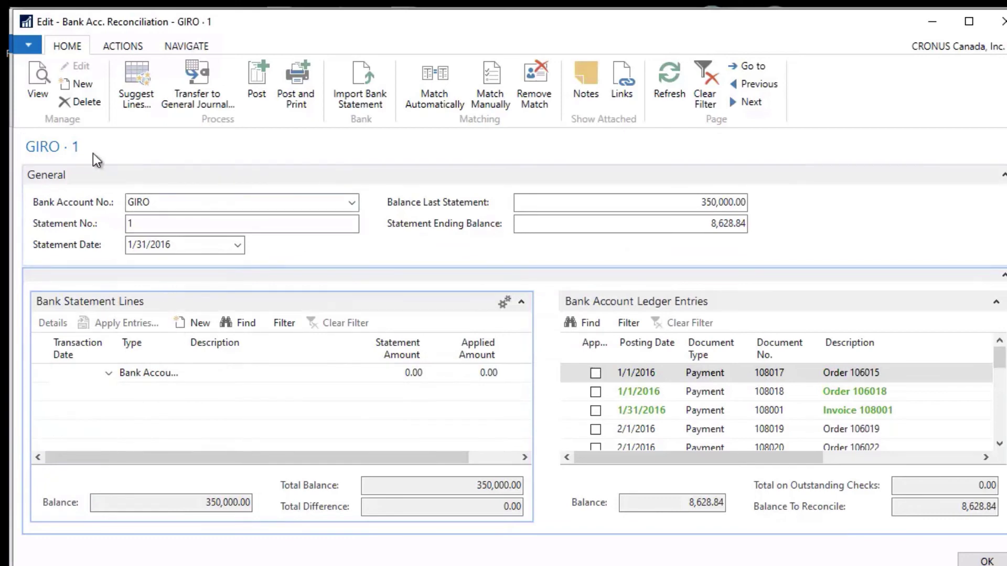
- Suggest statement lines again with the ending date 6/30/2017
{"action": "left_click", "coordinate": [137, 81]}
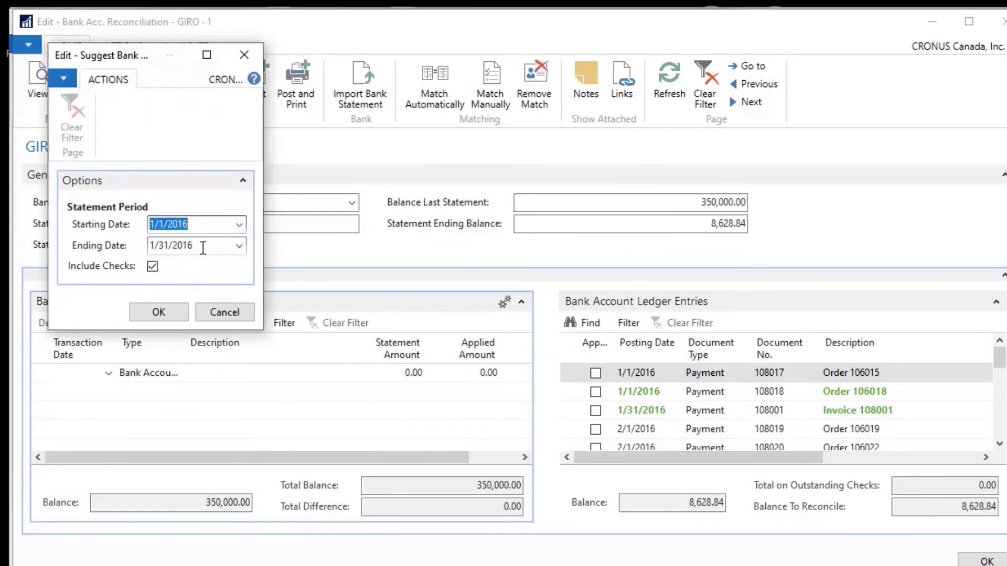
{"action": "key", "text": "Tab"}
{"action": "type", "text": "0"}
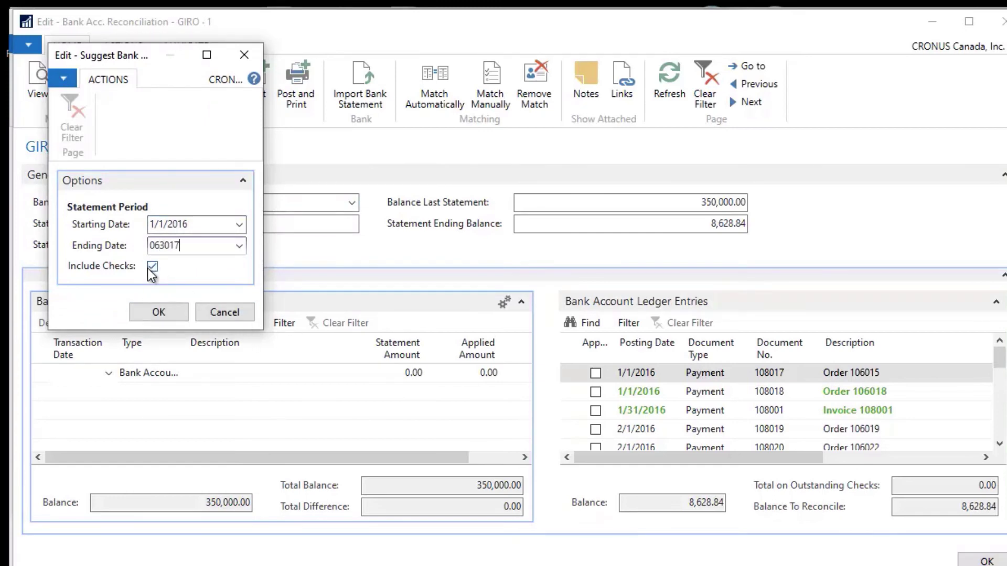
{"action": "left_click", "coordinate": [173, 311]}
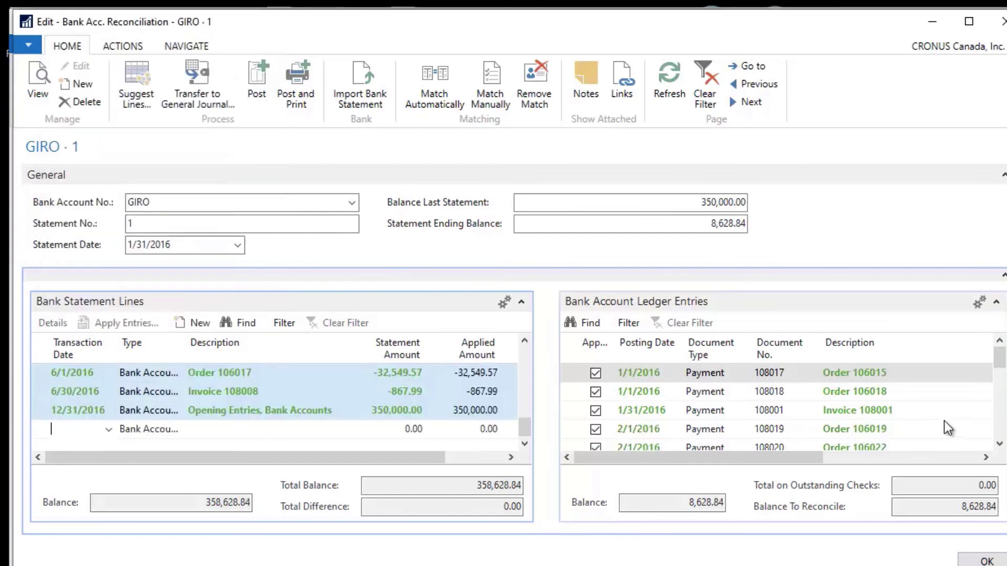